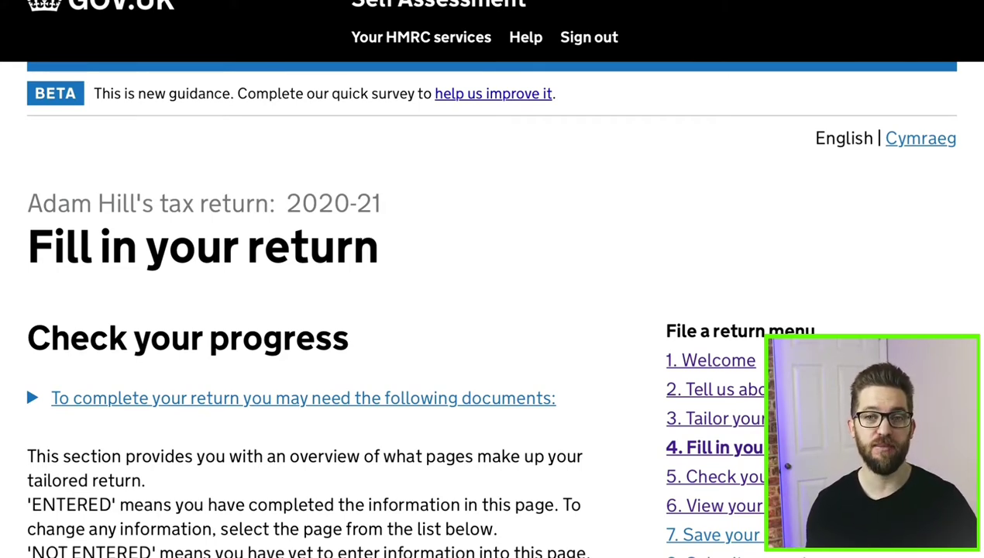
# Step: Open the Tailor your return section of the 2020-21 return and review the employment question on page 1
pyautogui.scroll(-2, 493, 279)
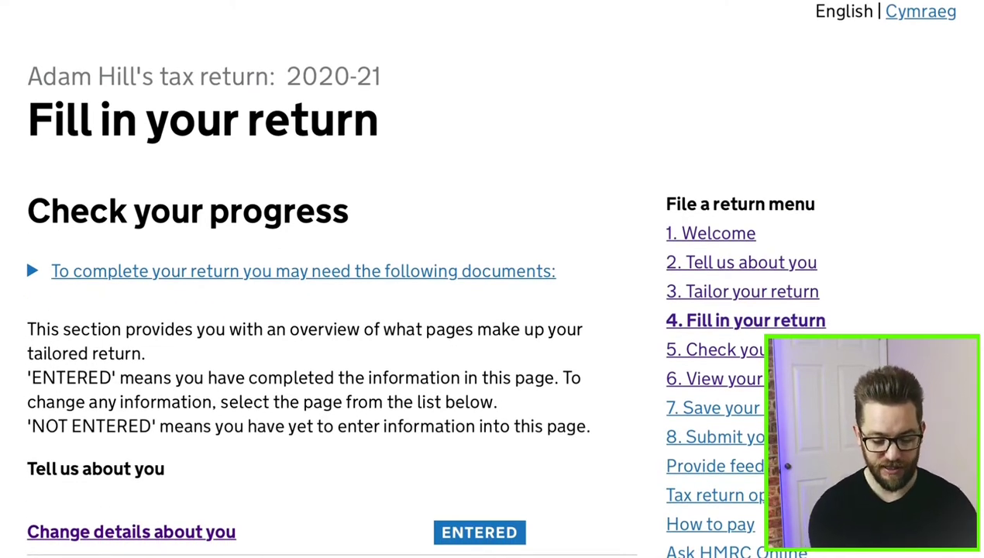
pyautogui.click(743, 291)
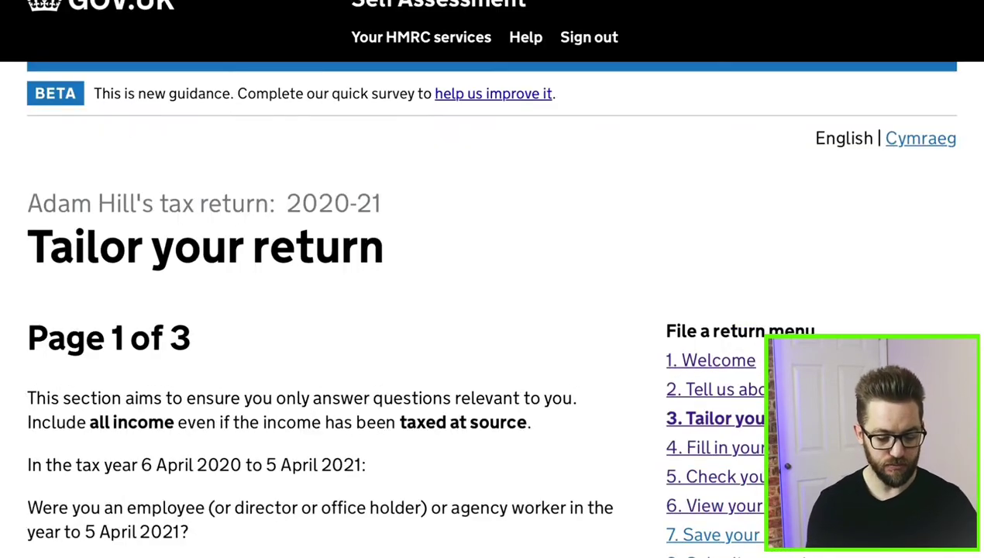
pyautogui.scroll(-5, 492, 279)
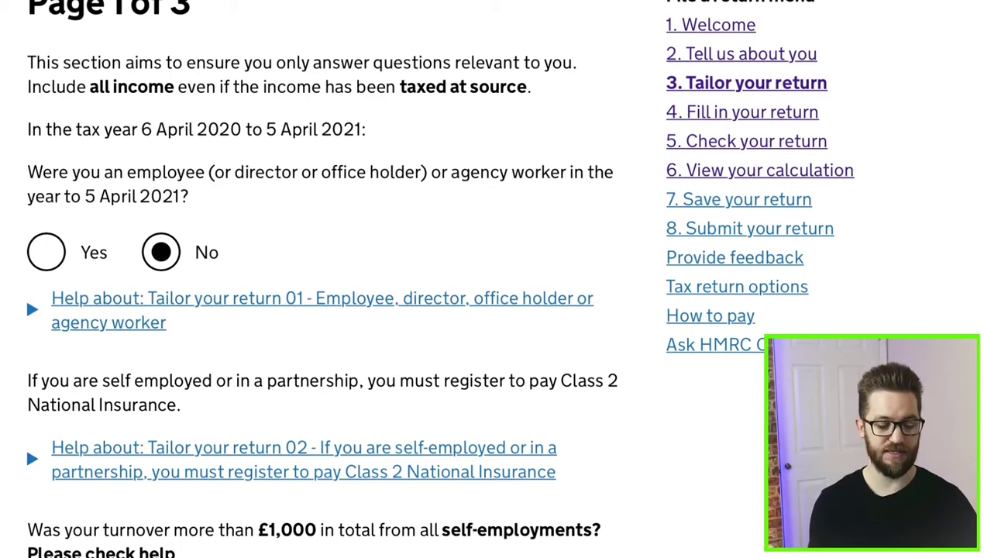
pyautogui.scroll(3, 492, 279)
pyautogui.scroll(-2, 492, 279)
pyautogui.scroll(-2, 434, 271)
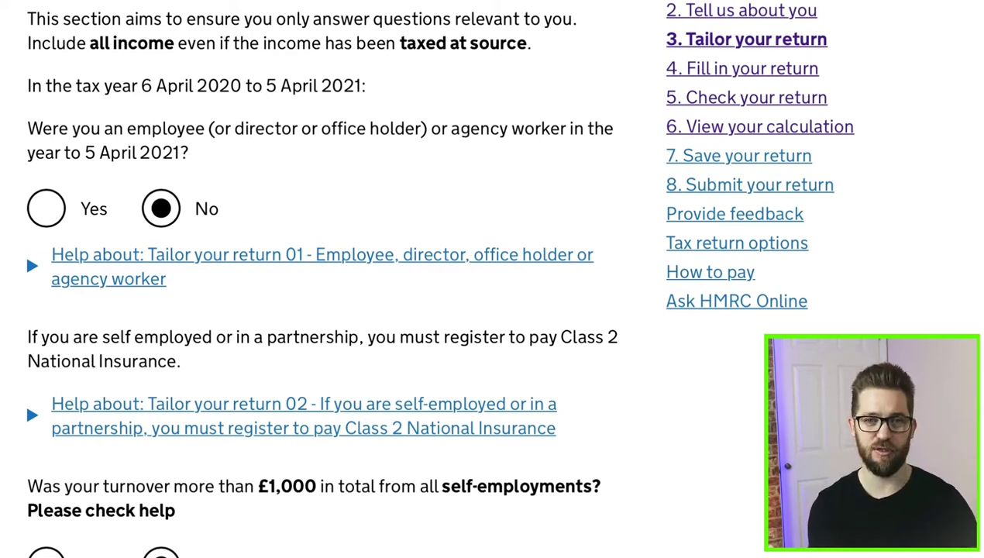
# Step: Answer Yes to needing the Capital Gains section on page 1 of the tailoring questions, then save and continue
pyautogui.scroll(-5, 492, 279)
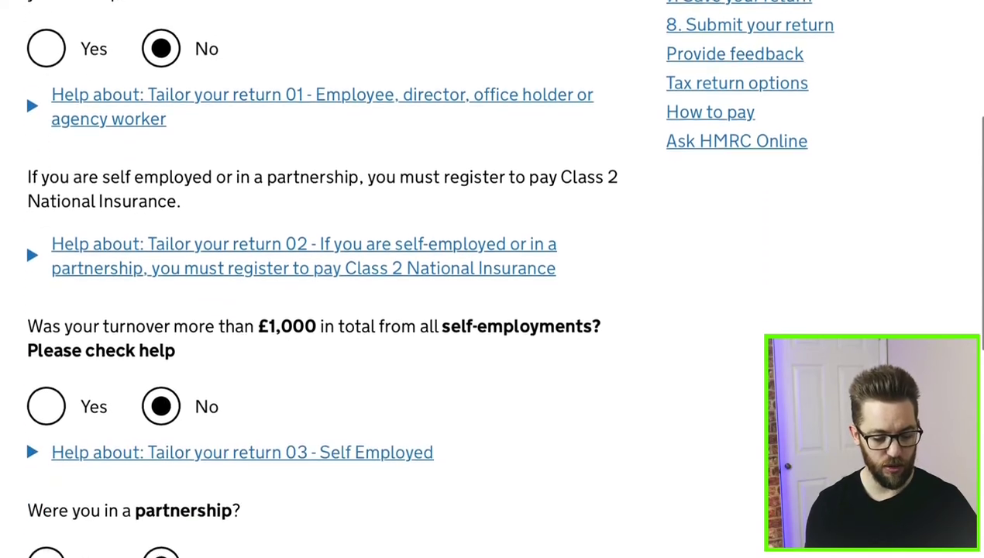
pyautogui.scroll(-6, 492, 279)
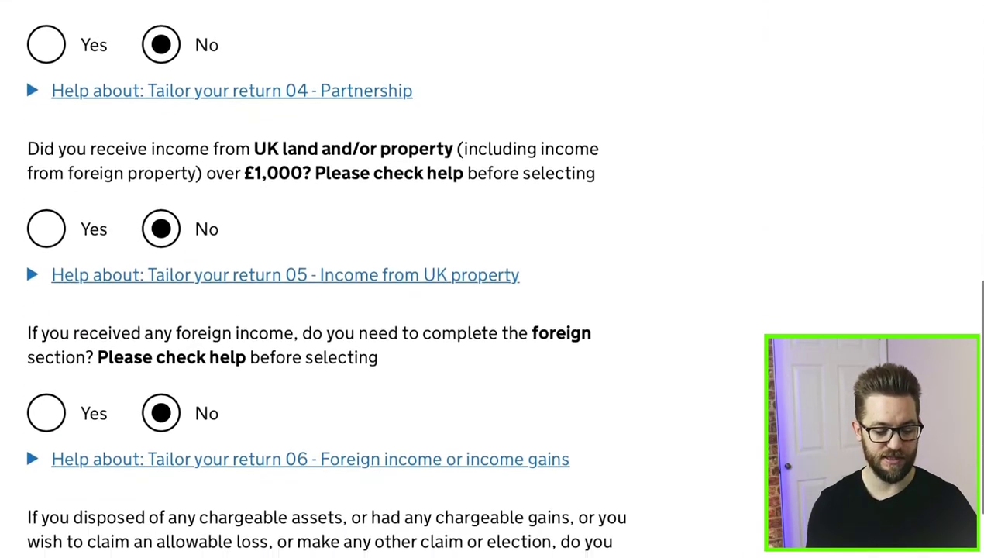
pyautogui.scroll(-2, 493, 279)
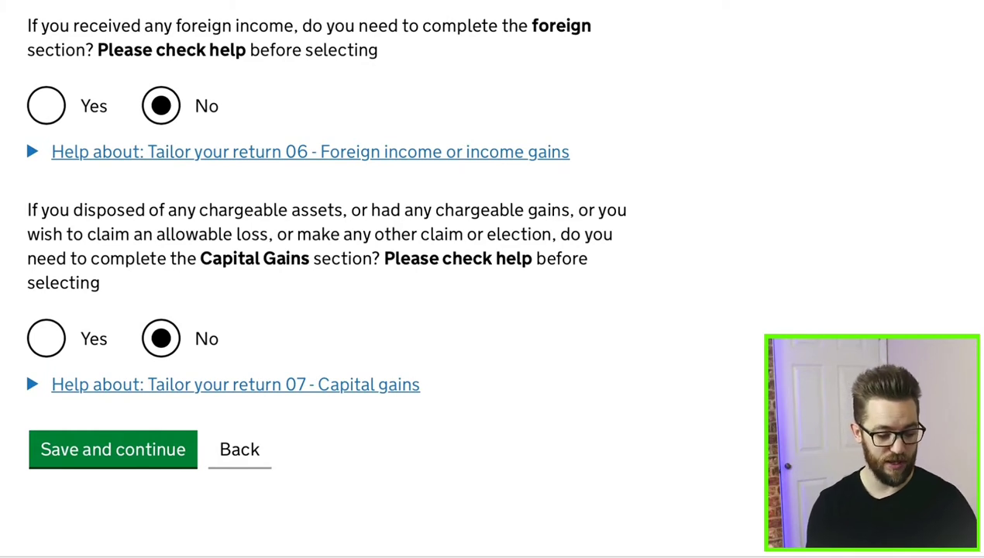
pyautogui.scroll(-1, 492, 279)
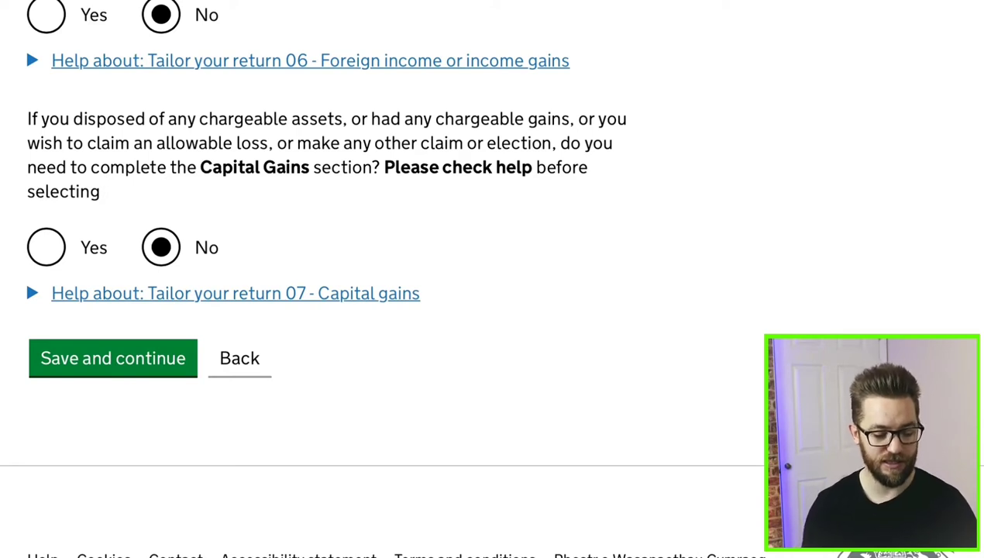
pyautogui.click(45, 247)
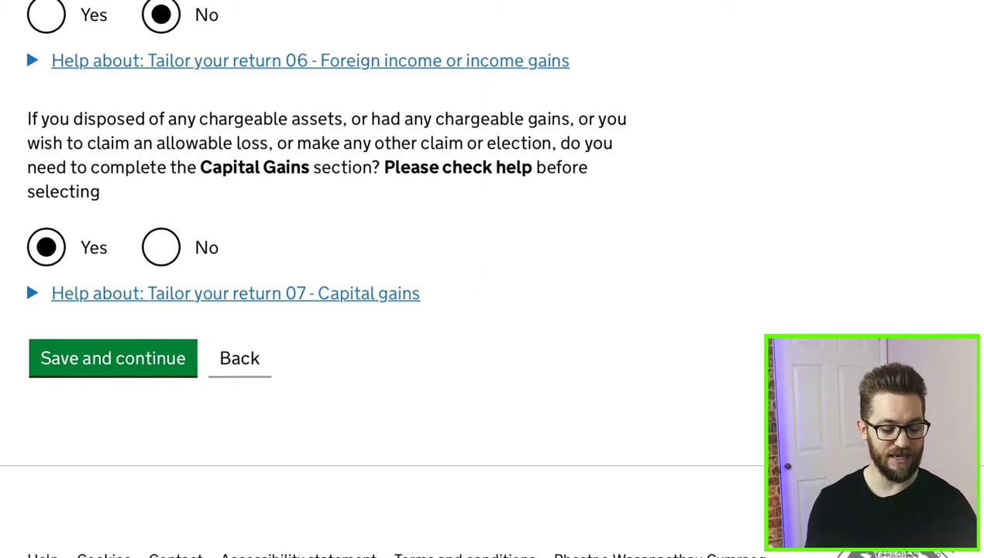
pyautogui.click(113, 358)
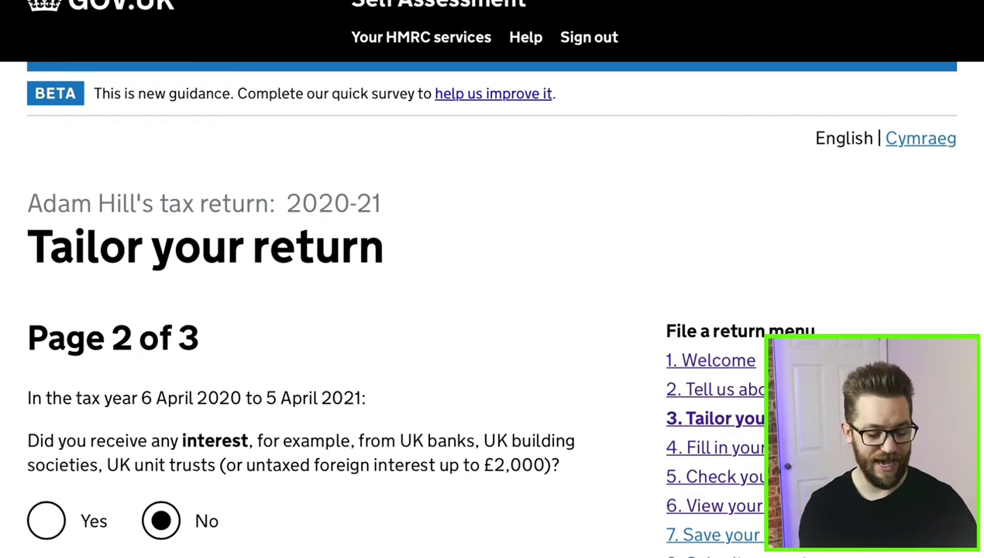
# Step: Review the income questions on page 2 of the tailoring section and save the page with the existing answers
pyautogui.scroll(-12, 492, 310)
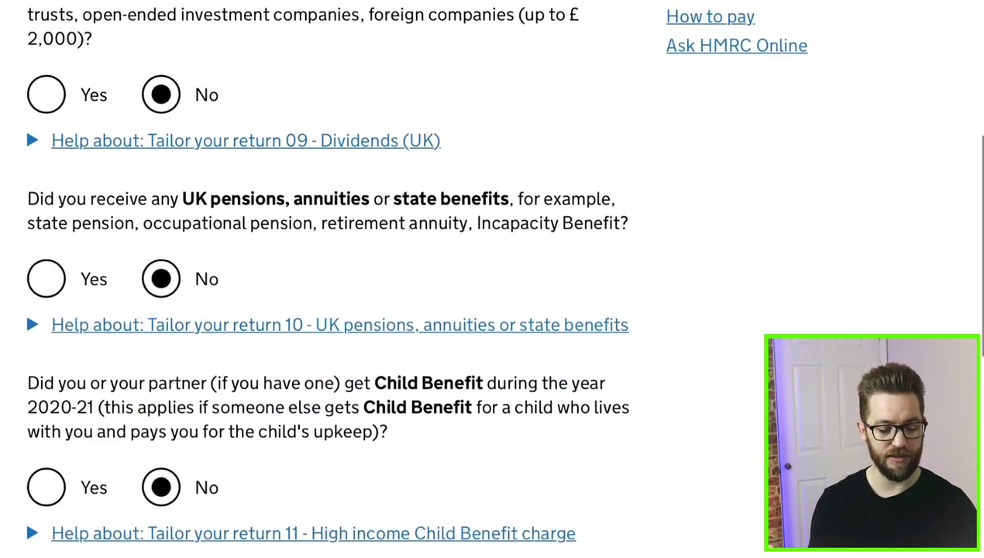
pyautogui.scroll(-9, 493, 310)
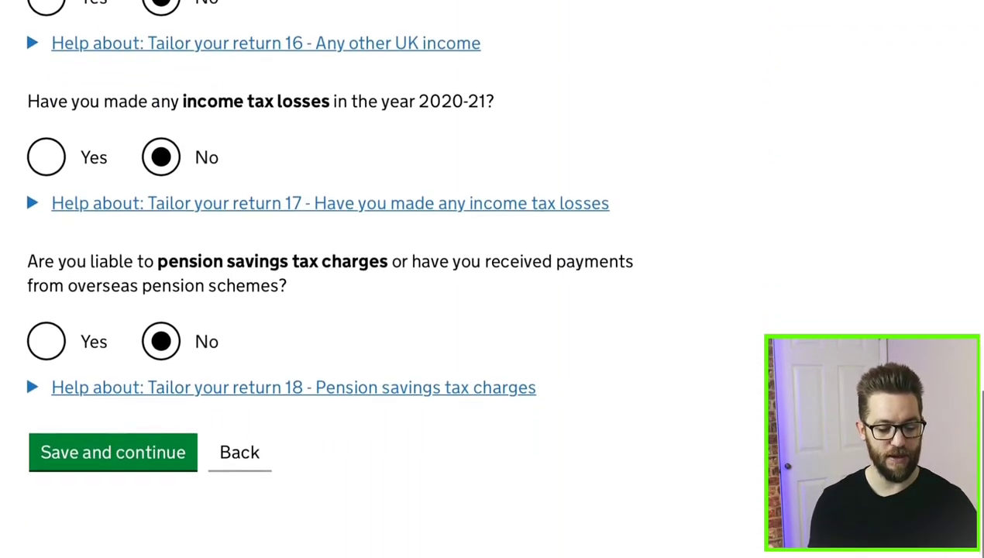
pyautogui.click(113, 396)
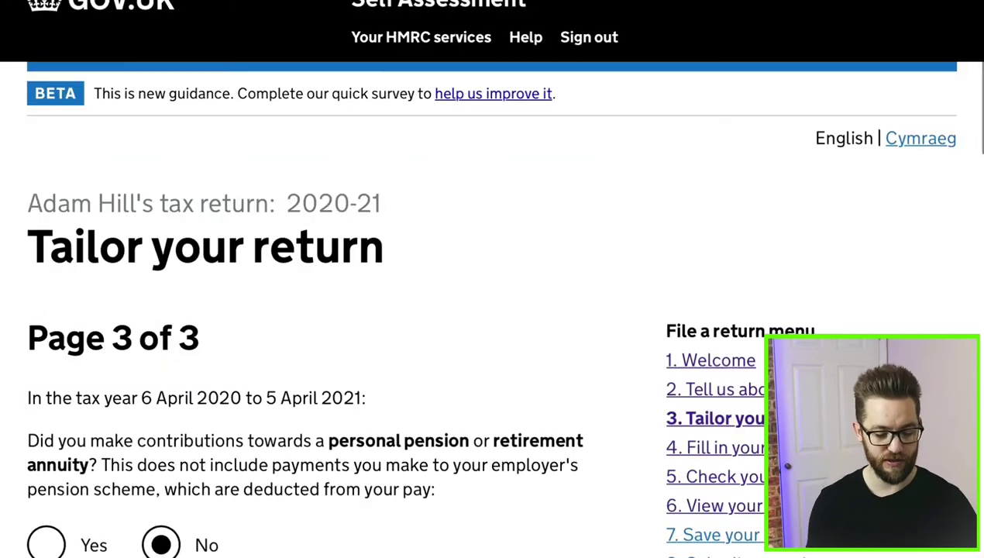
# Step: Review the reliefs, tax adviser and avoidance scheme questions on page 3 and save the page to reach the progress overview
pyautogui.scroll(-8, 492, 310)
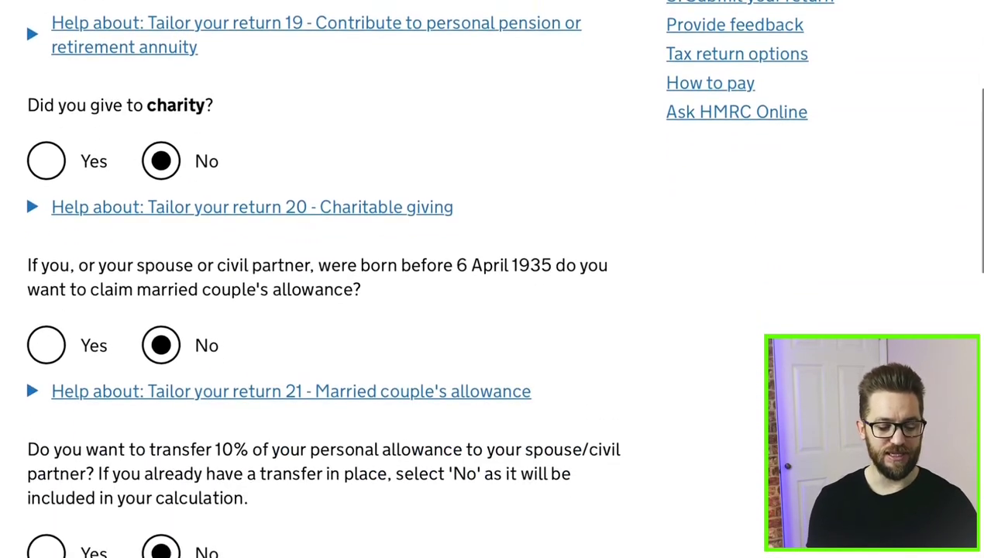
pyautogui.scroll(-8, 492, 310)
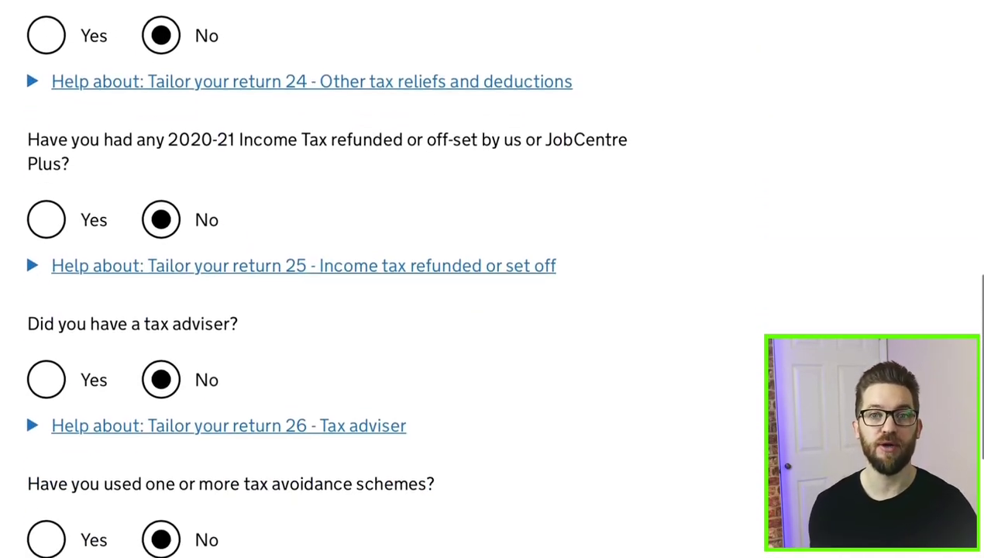
pyautogui.scroll(-2, 492, 310)
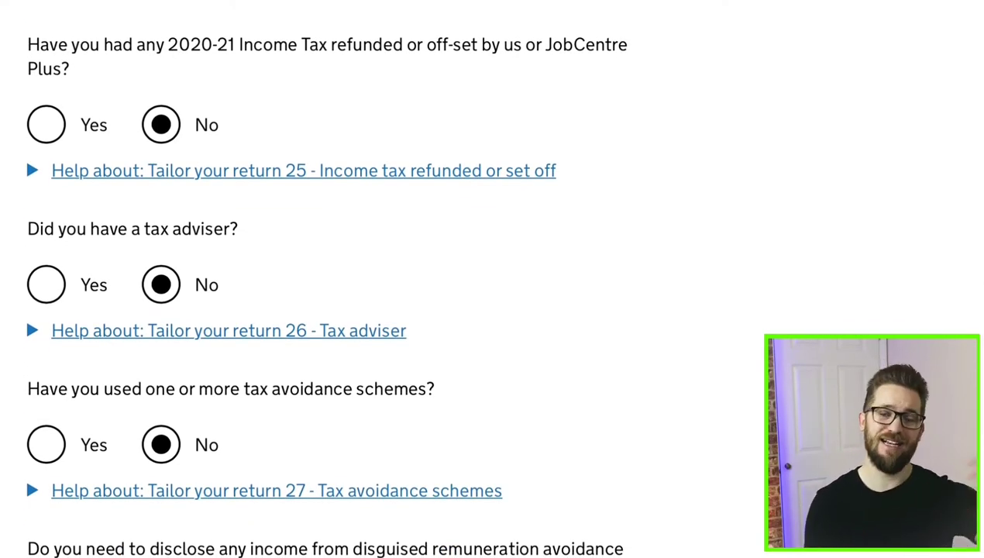
pyautogui.scroll(-5, 492, 310)
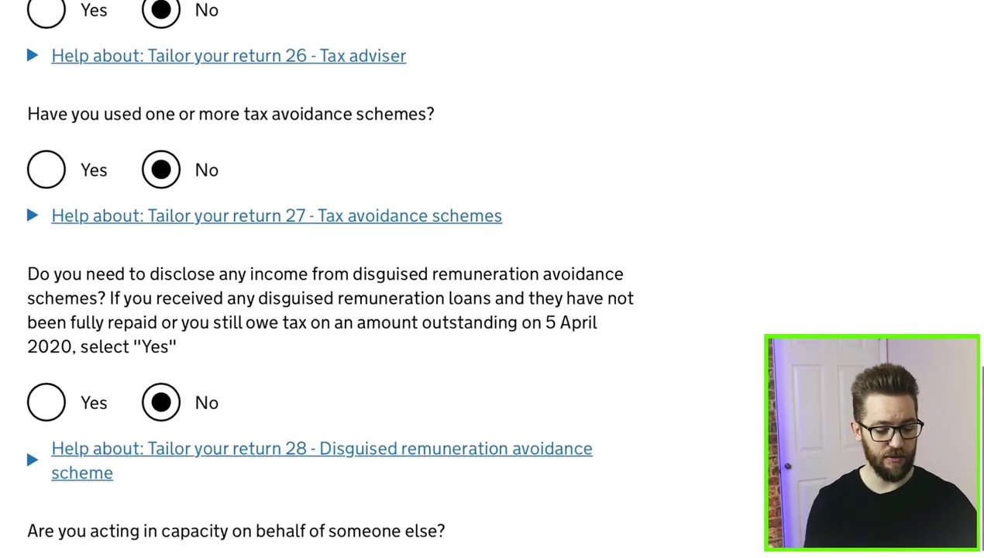
pyautogui.scroll(-3, 492, 310)
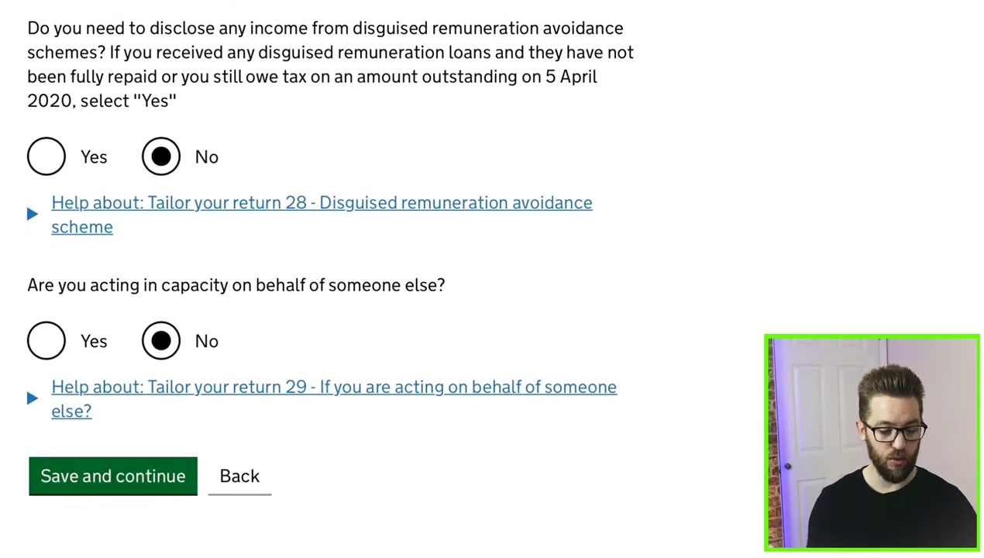
pyautogui.scroll(-5, 492, 310)
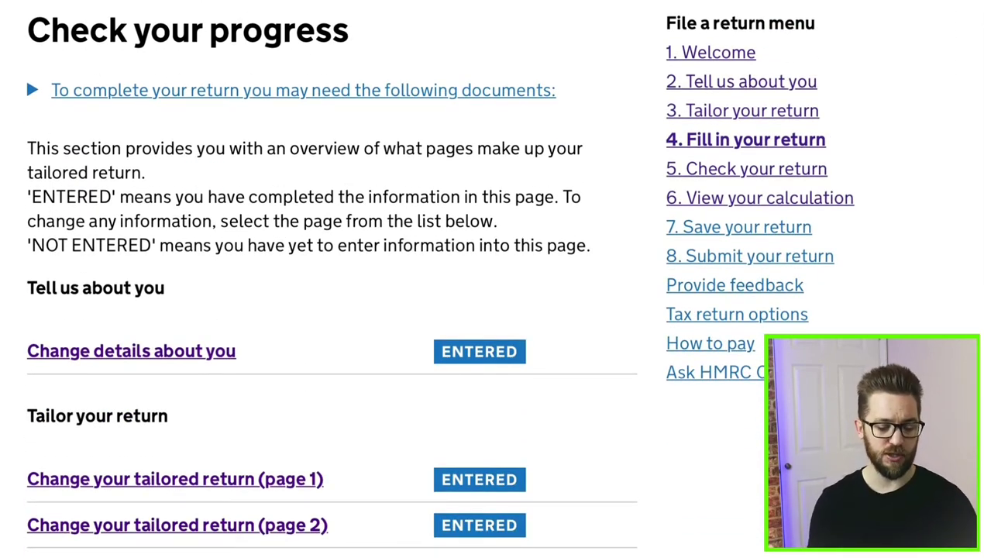
# Step: Examine the progress overview to check which sections of the return are entered and which are still outstanding
pyautogui.scroll(-2, 493, 279)
pyautogui.scroll(2, 493, 279)
pyautogui.scroll(-2, 492, 279)
pyautogui.scroll(-10, 493, 279)
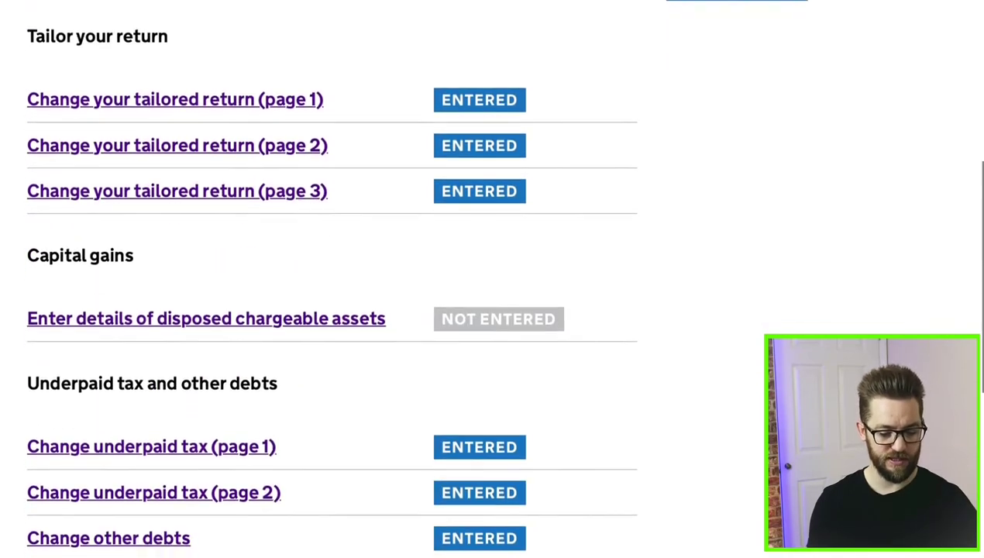
pyautogui.scroll(-3, 492, 279)
pyautogui.scroll(10, 493, 280)
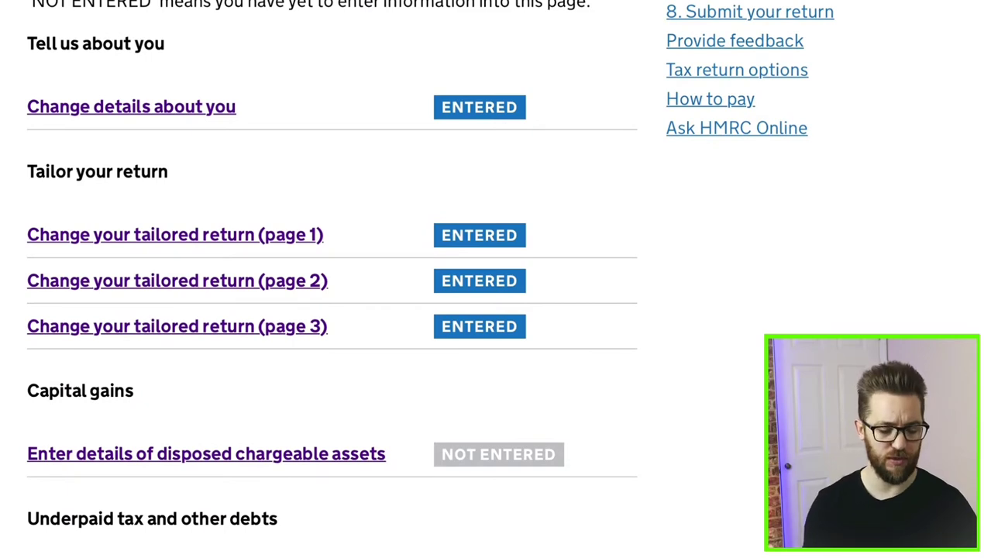
pyautogui.scroll(2, 492, 279)
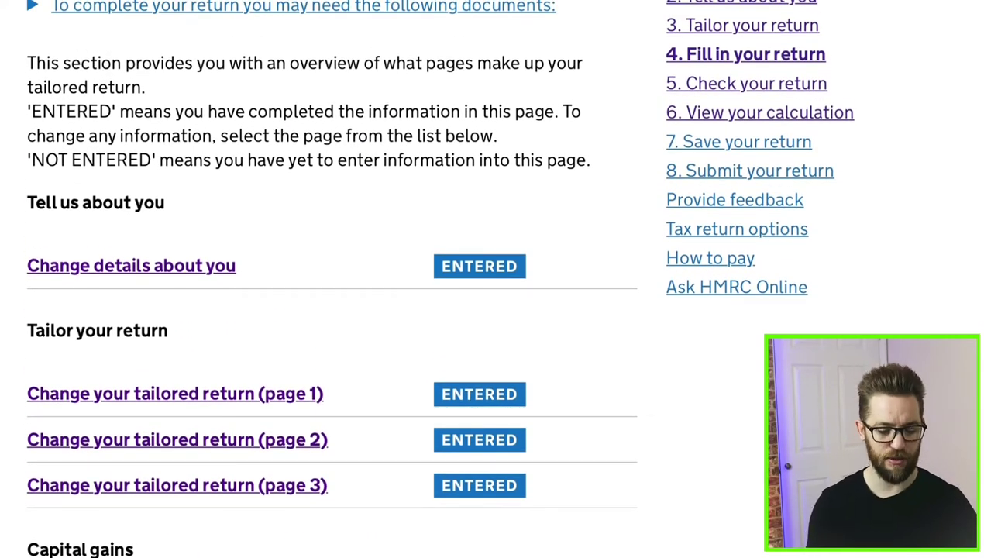
pyautogui.scroll(1, 493, 279)
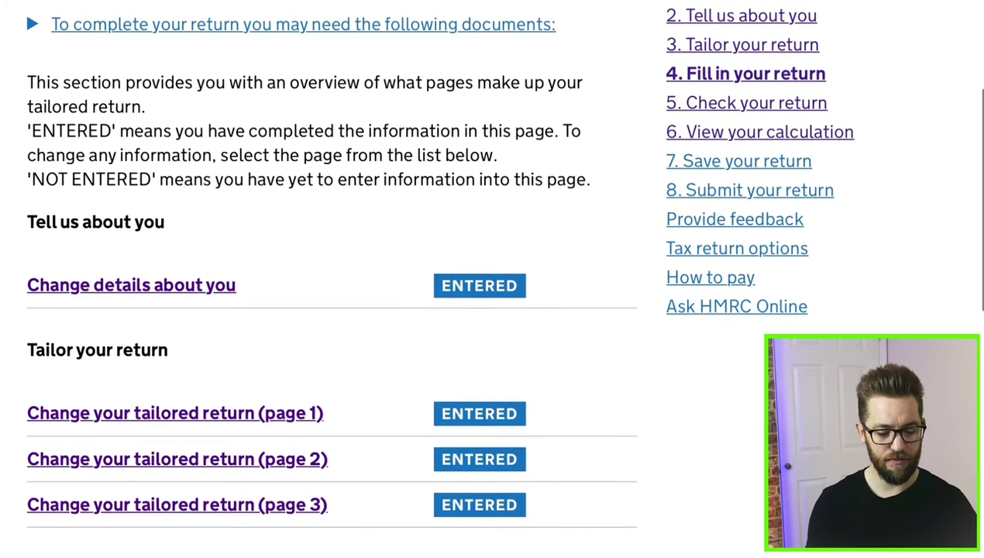
pyautogui.doubleClick(70, 223)
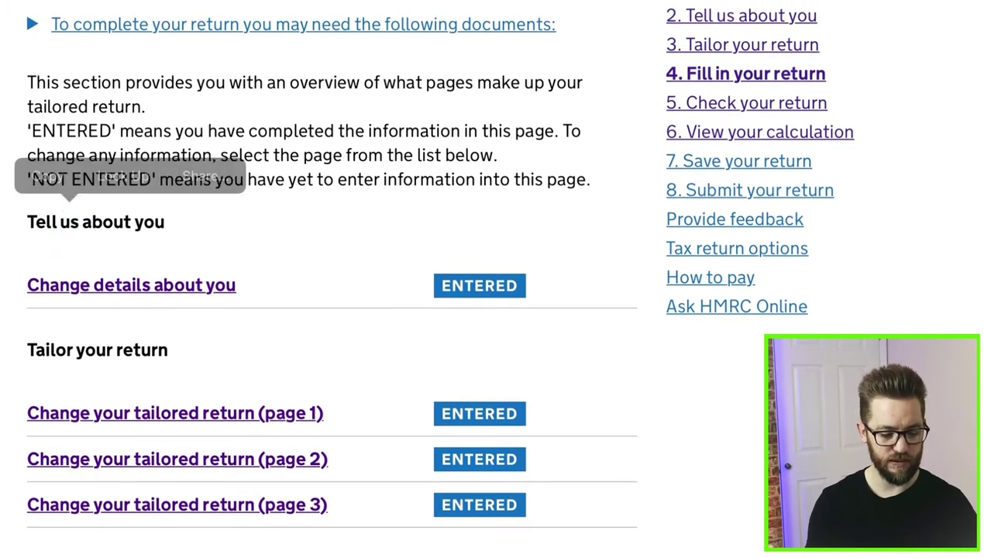
pyautogui.scroll(-6, 492, 279)
pyautogui.scroll(-2, 492, 279)
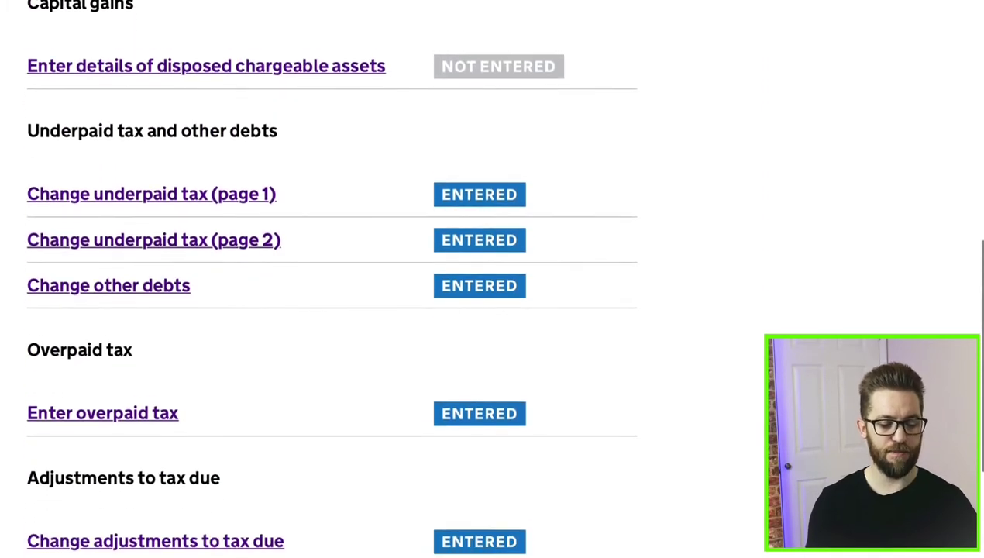
pyautogui.scroll(-3, 330, 287)
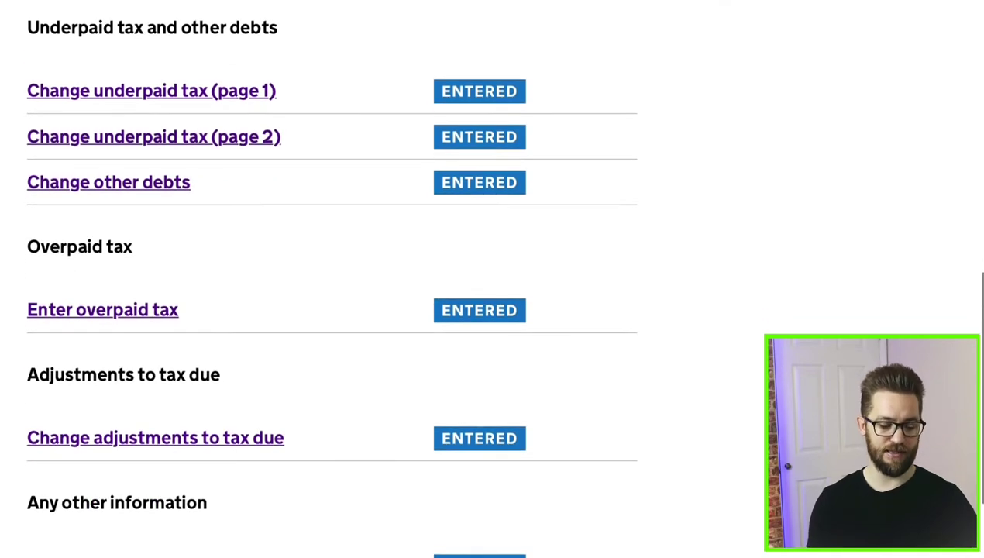
pyautogui.scroll(-1, 330, 286)
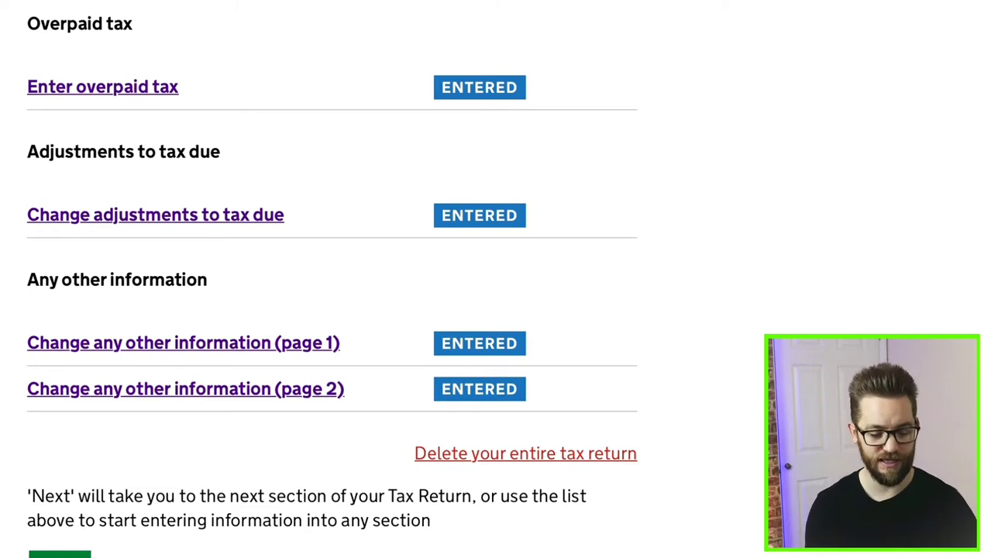
# Step: Open the details of disposed chargeable assets and accept the commitment to provide honest and accurate information
pyautogui.scroll(4, 330, 286)
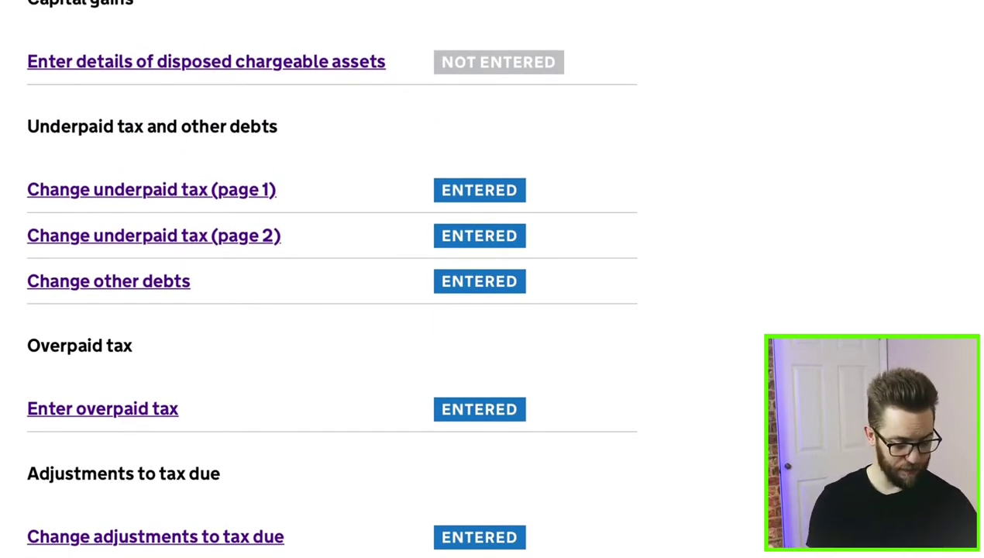
pyautogui.scroll(3, 330, 286)
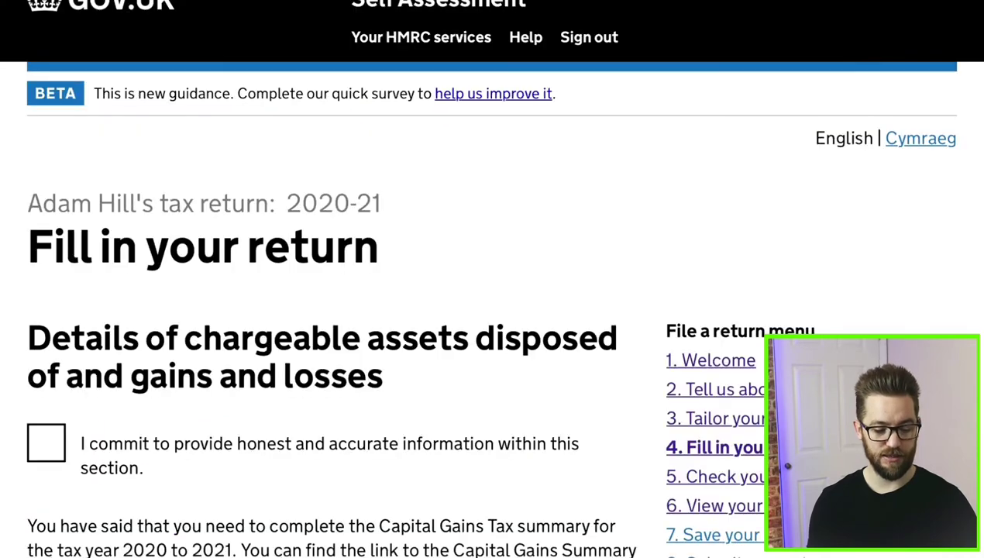
pyautogui.scroll(-3, 492, 280)
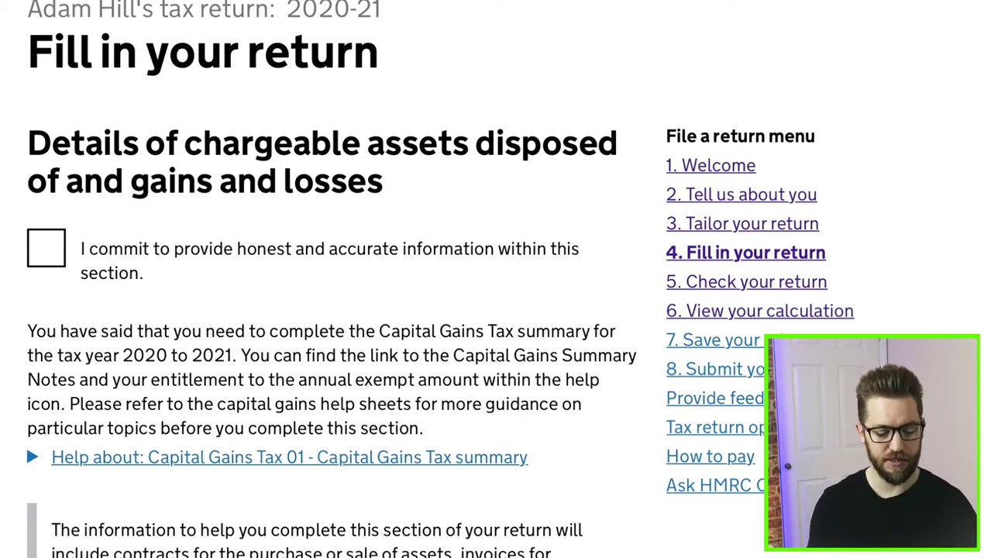
pyautogui.click(45, 248)
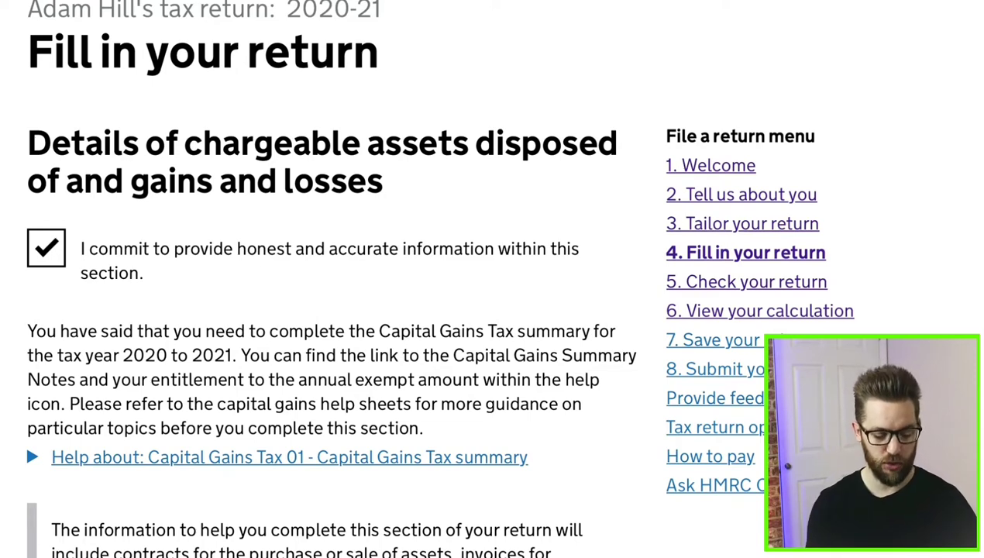
# Step: Check the Capital Gains Tax summary help and the question about disposing of chargeable assets worth more than £49,200
pyautogui.scroll(-8, 492, 279)
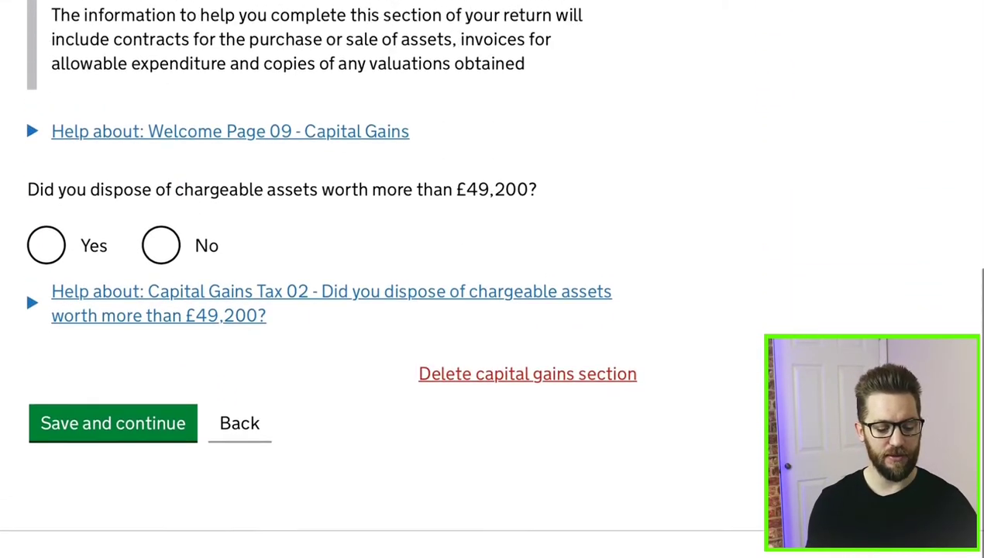
pyautogui.scroll(5, 493, 279)
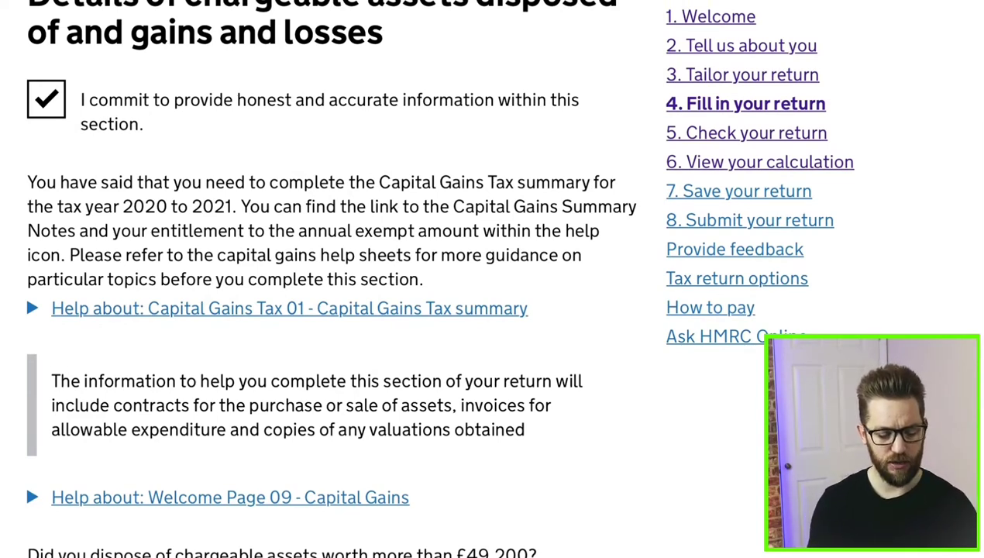
pyautogui.click(289, 308)
pyautogui.press('Return')
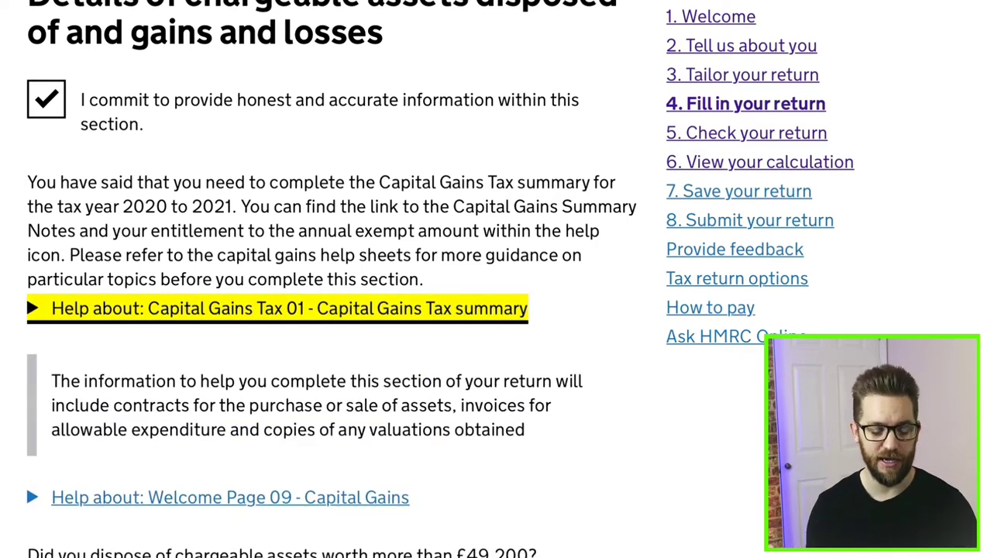
pyautogui.scroll(-4, 496, 279)
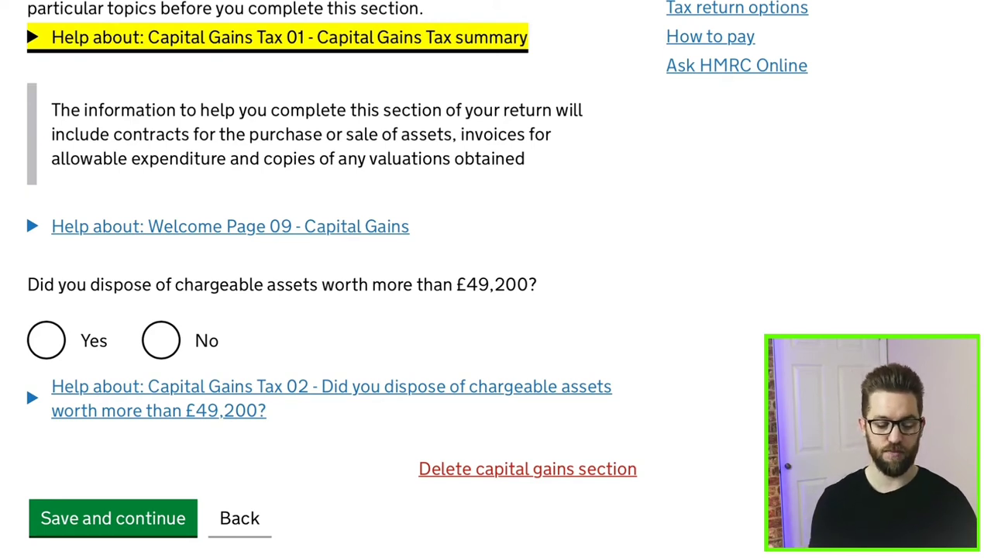
# Step: Answer No to disposals worth more than £49,200, No to losses deducted and Yes to taxable gains more than £12,300, and save the page
pyautogui.click(161, 341)
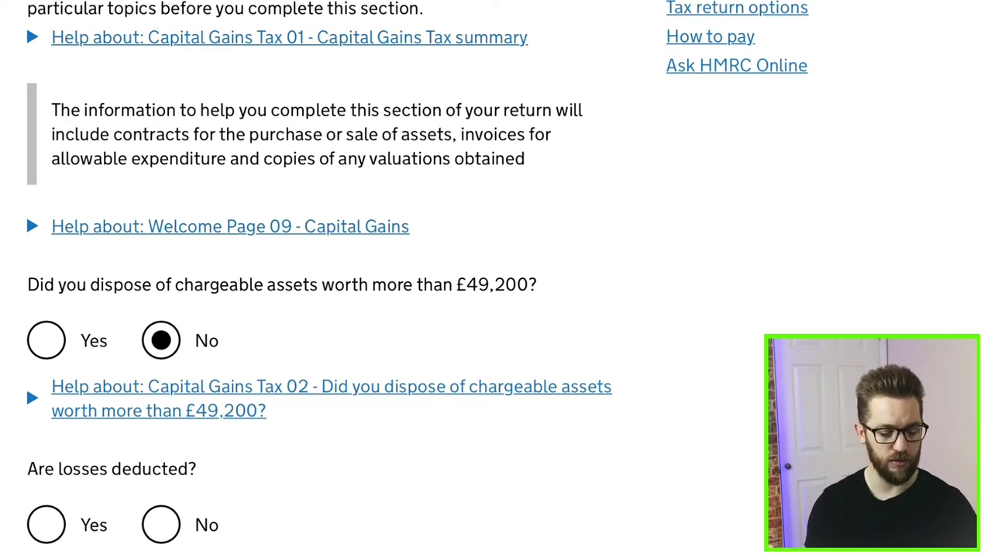
pyautogui.scroll(-3, 497, 279)
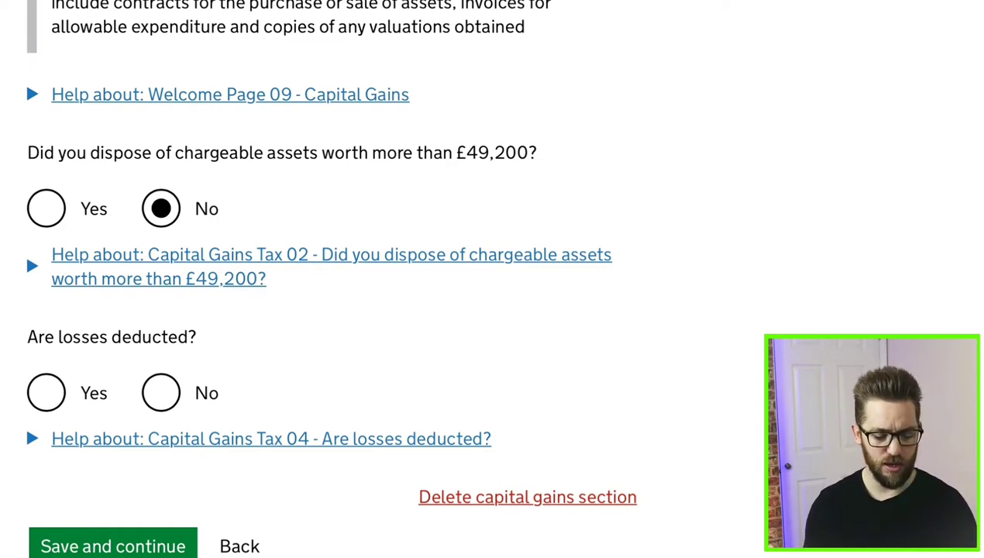
pyautogui.click(161, 393)
pyautogui.scroll(-5, 493, 279)
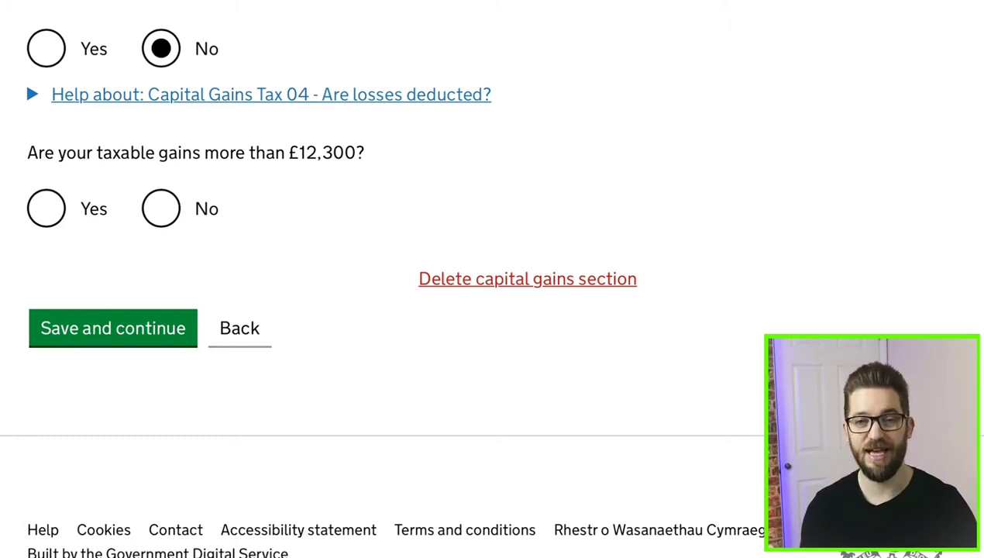
pyautogui.click(45, 209)
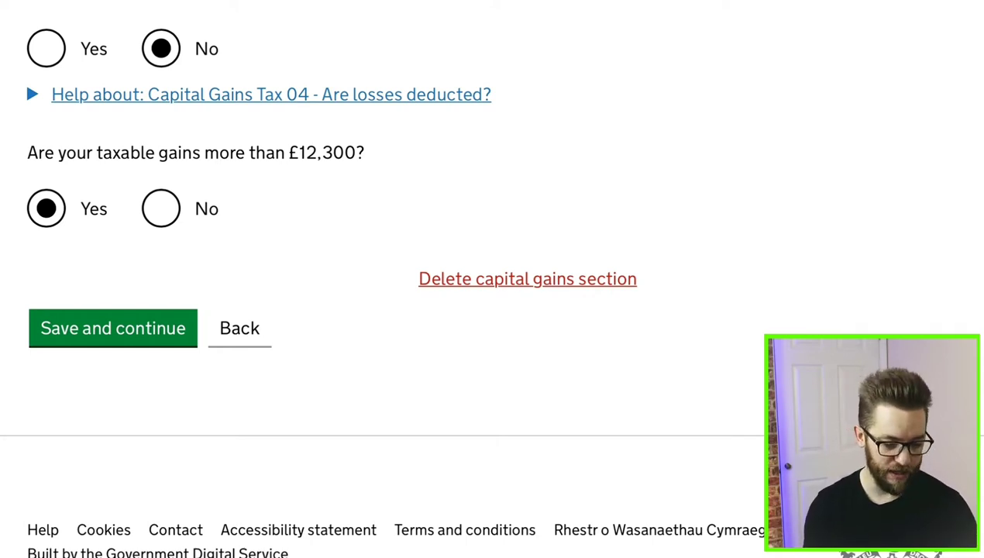
pyautogui.scroll(2, 387, 279)
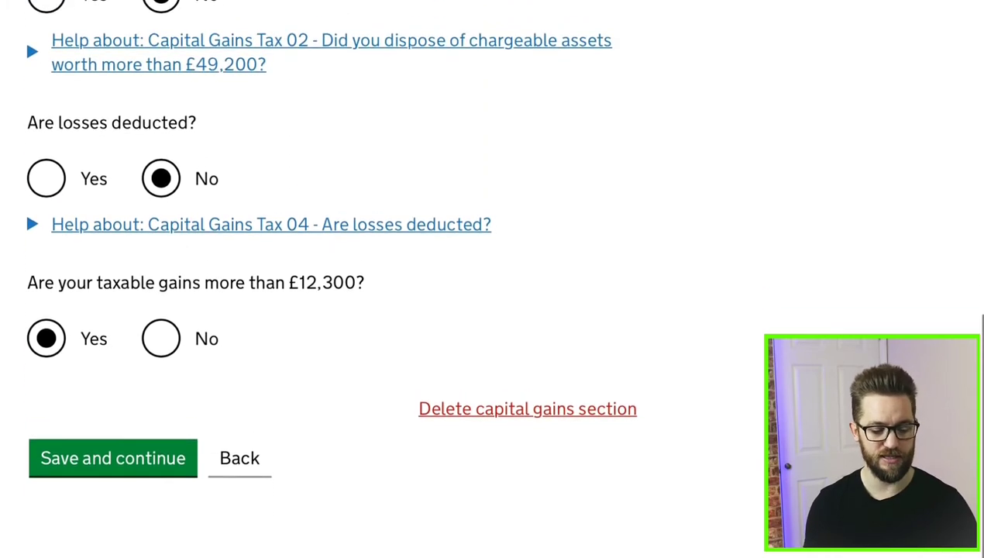
pyautogui.scroll(-2, 388, 279)
pyautogui.click(112, 328)
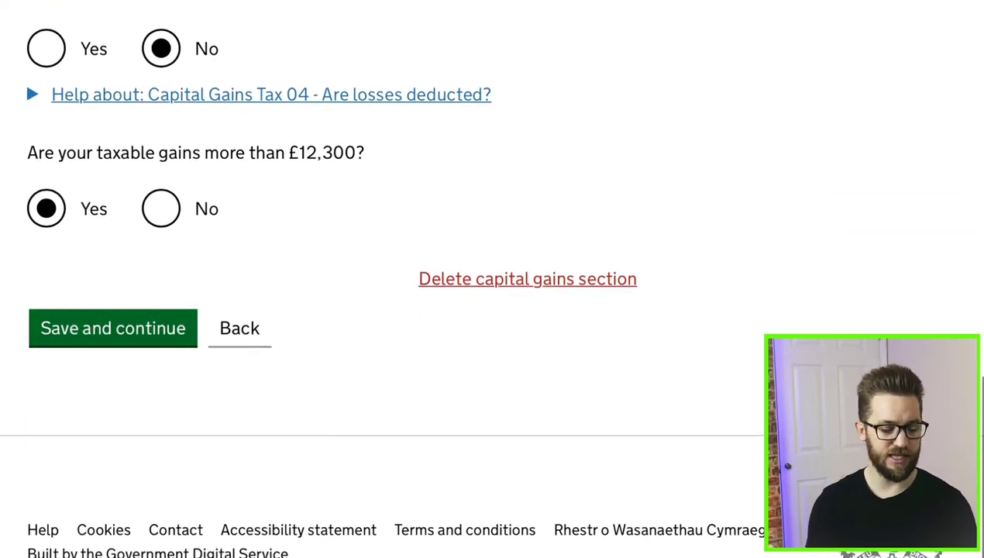
# Step: Choose Yes to using the capital gains computation worksheet for the disposals and save the page
pyautogui.scroll(-5, 492, 279)
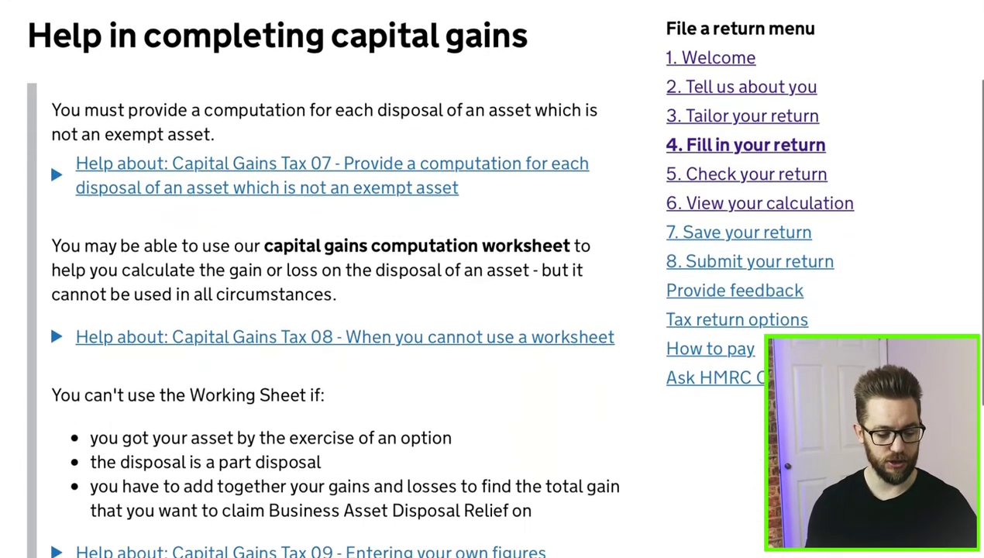
pyautogui.scroll(2, 492, 279)
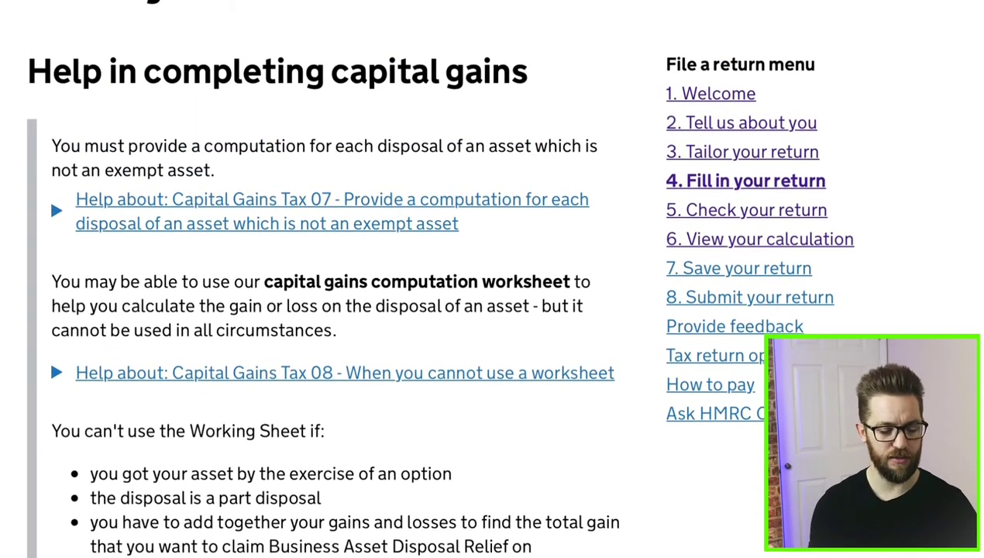
pyautogui.scroll(-4, 492, 279)
pyautogui.scroll(-1, 492, 279)
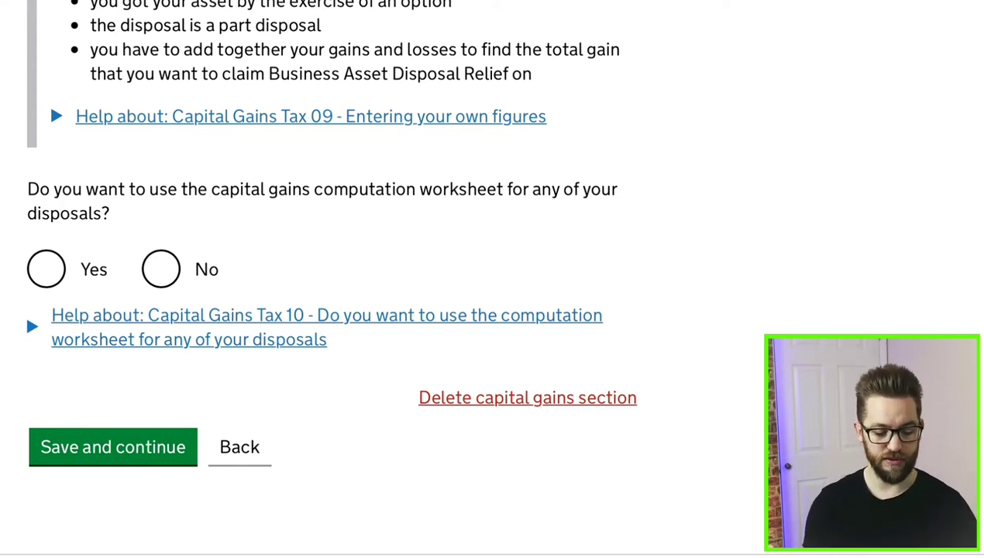
pyautogui.click(45, 269)
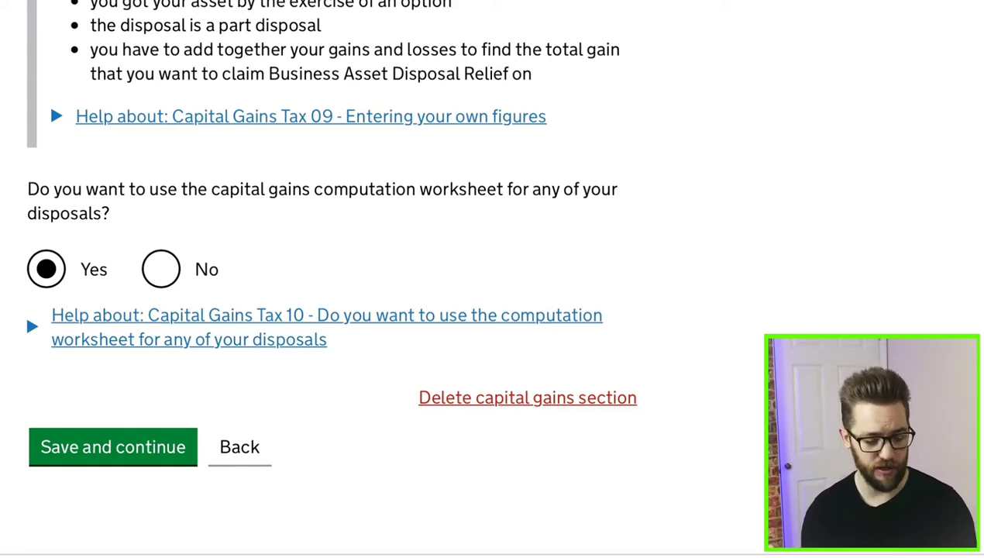
pyautogui.click(113, 447)
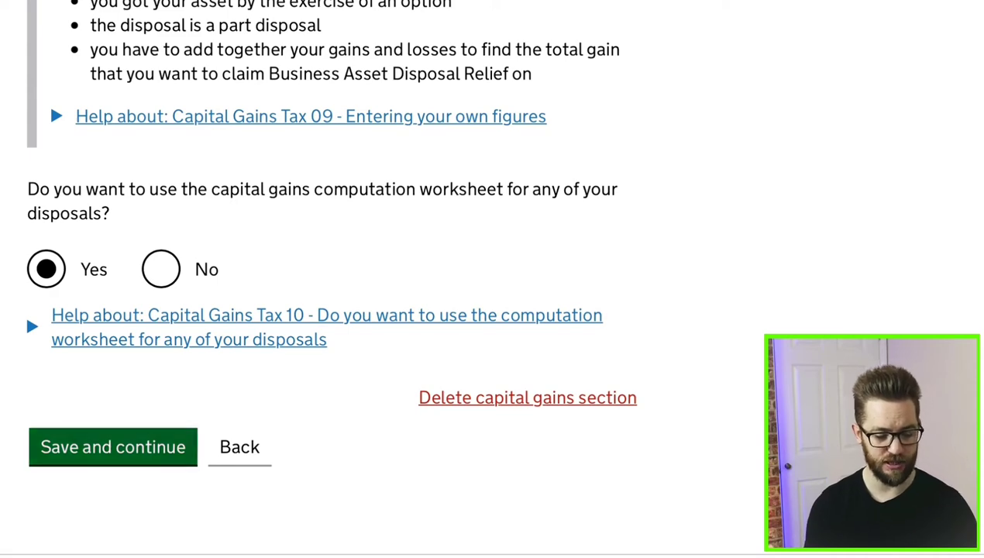
# Step: Review the disposal reference, type of asset and description of asset fields on the computation worksheet
pyautogui.scroll(-5, 492, 279)
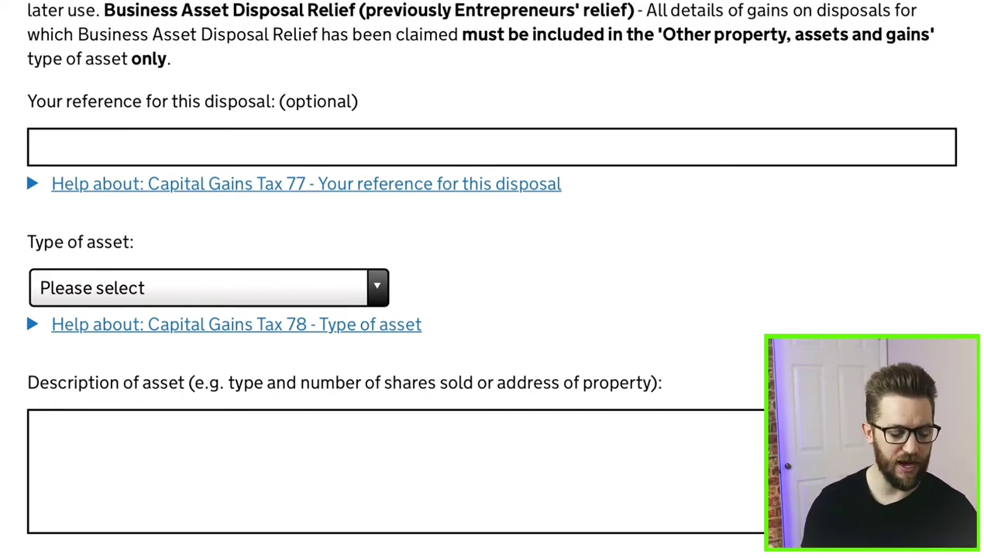
pyautogui.scroll(-2, 488, 279)
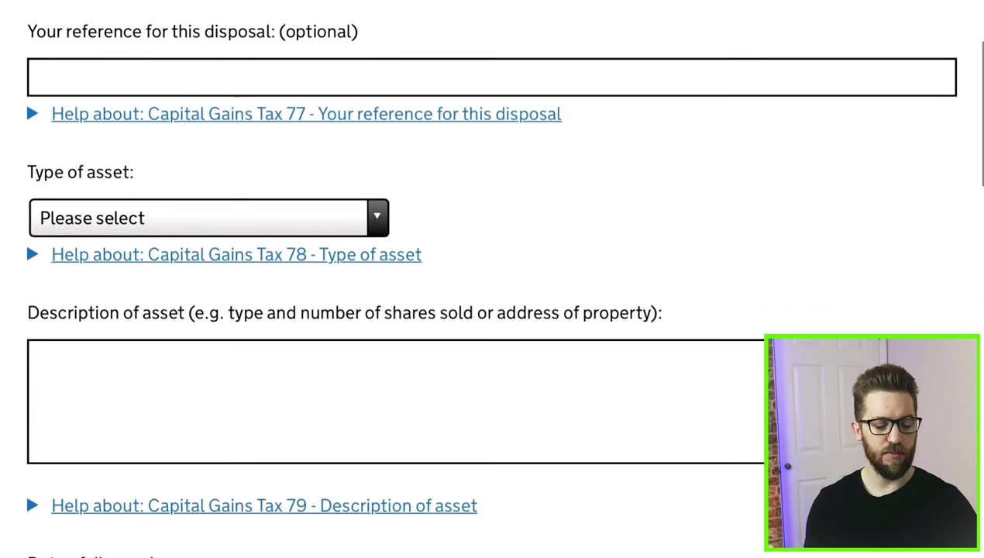